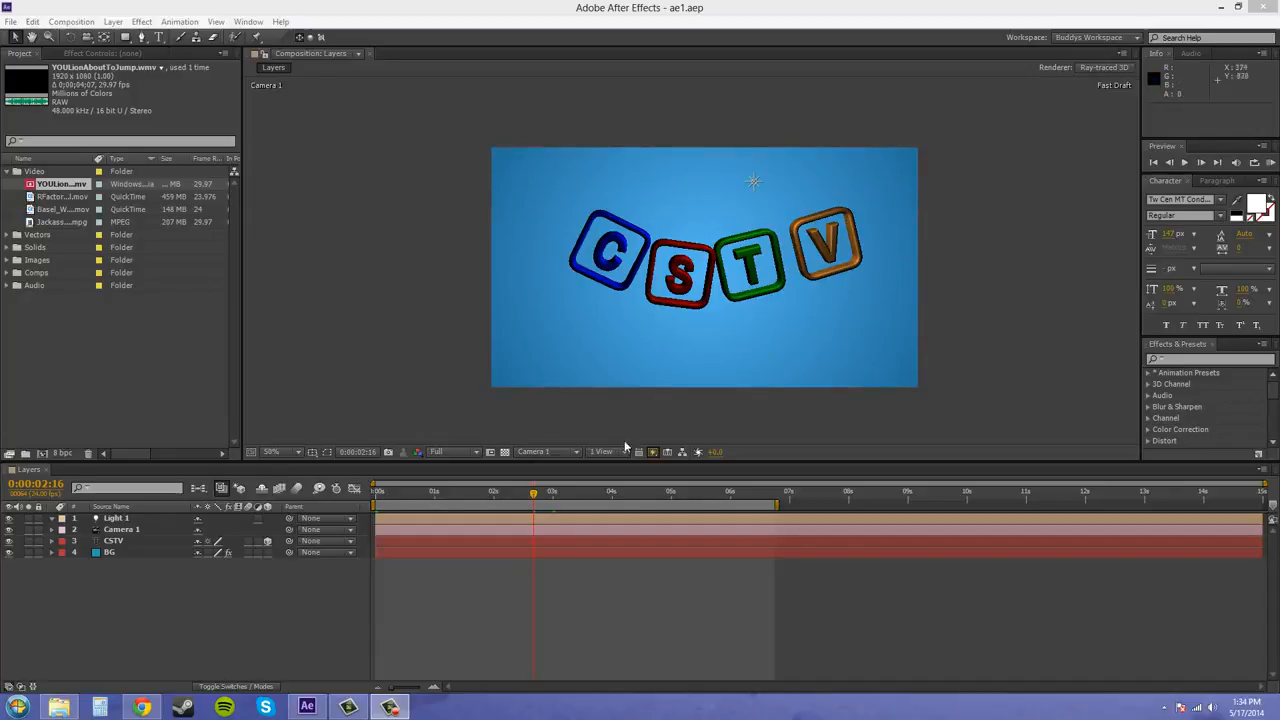
{"action": "left_click", "coordinate": [653, 452]}
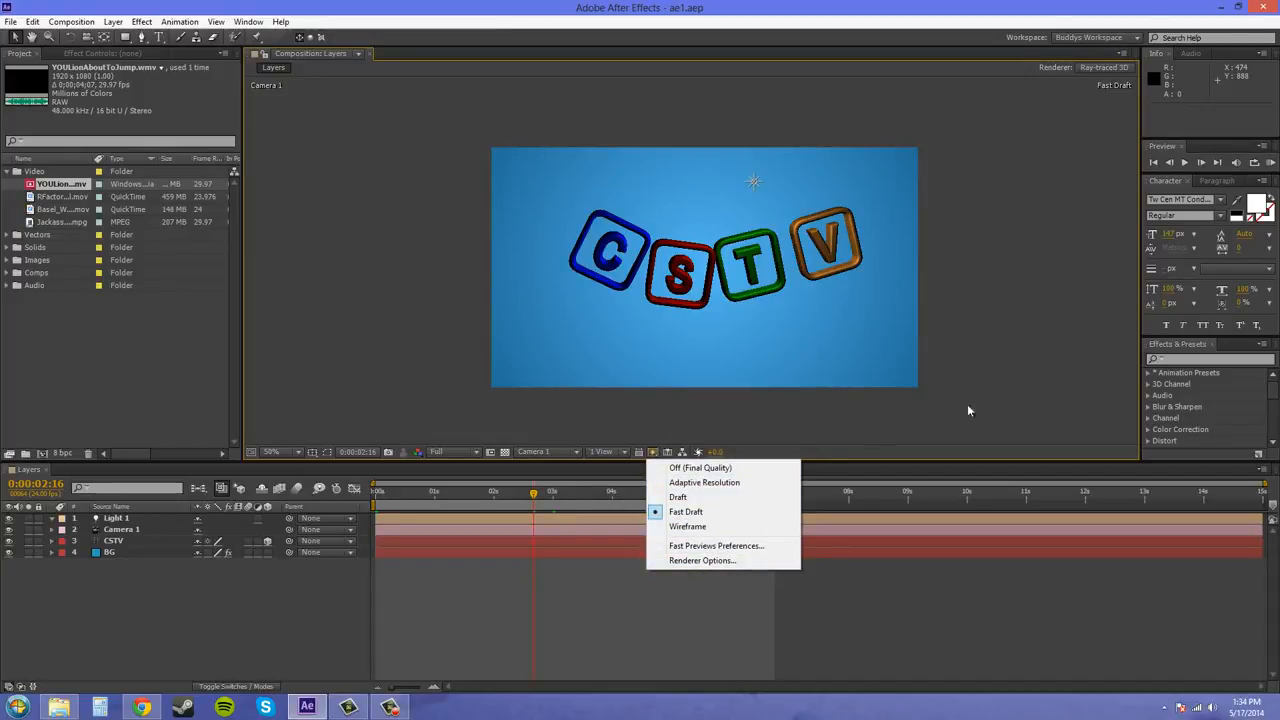
{"action": "left_click", "coordinate": [1004, 395]}
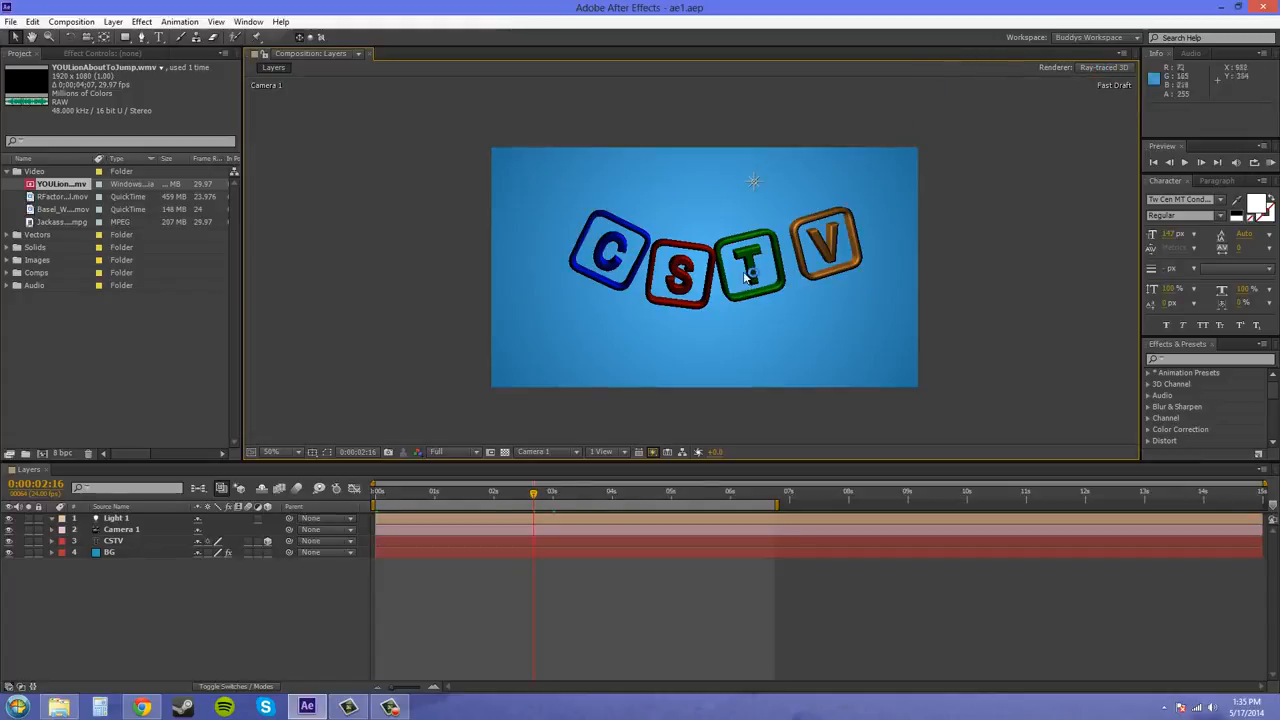
{"action": "left_click", "coordinate": [112, 541]}
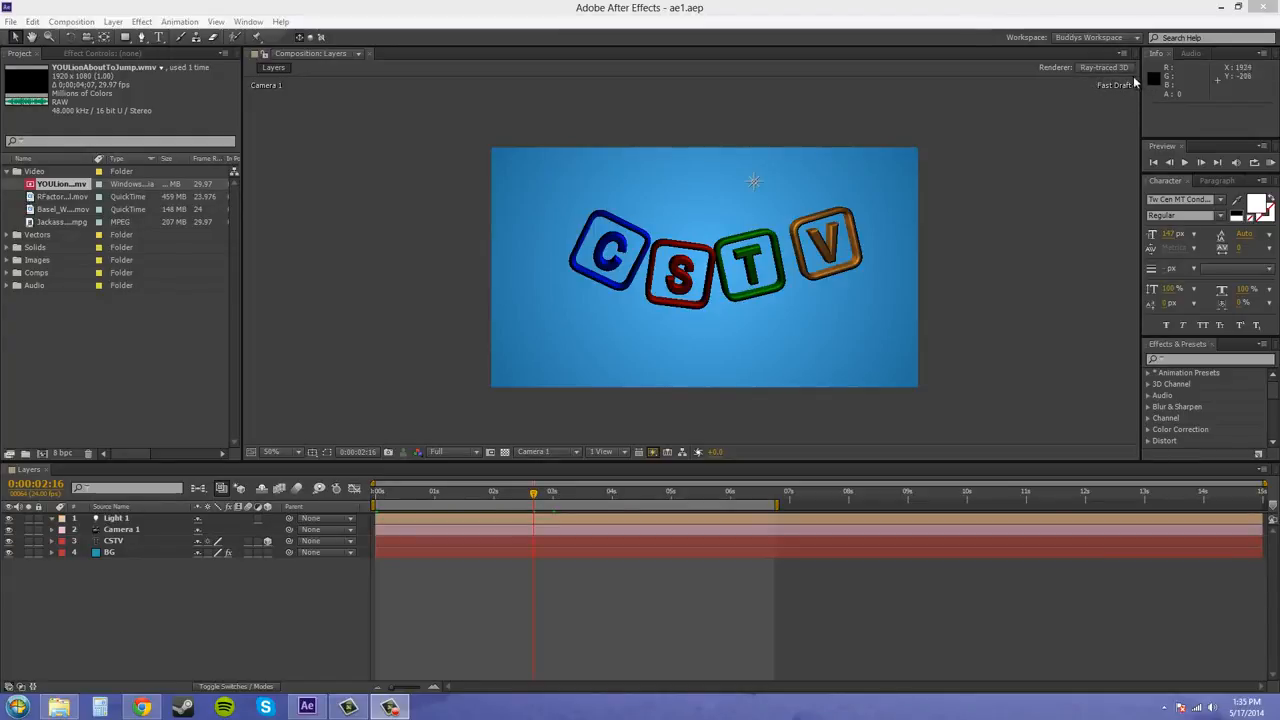
{"action": "left_click", "coordinate": [654, 455]}
{"action": "left_click", "coordinate": [1017, 331]}
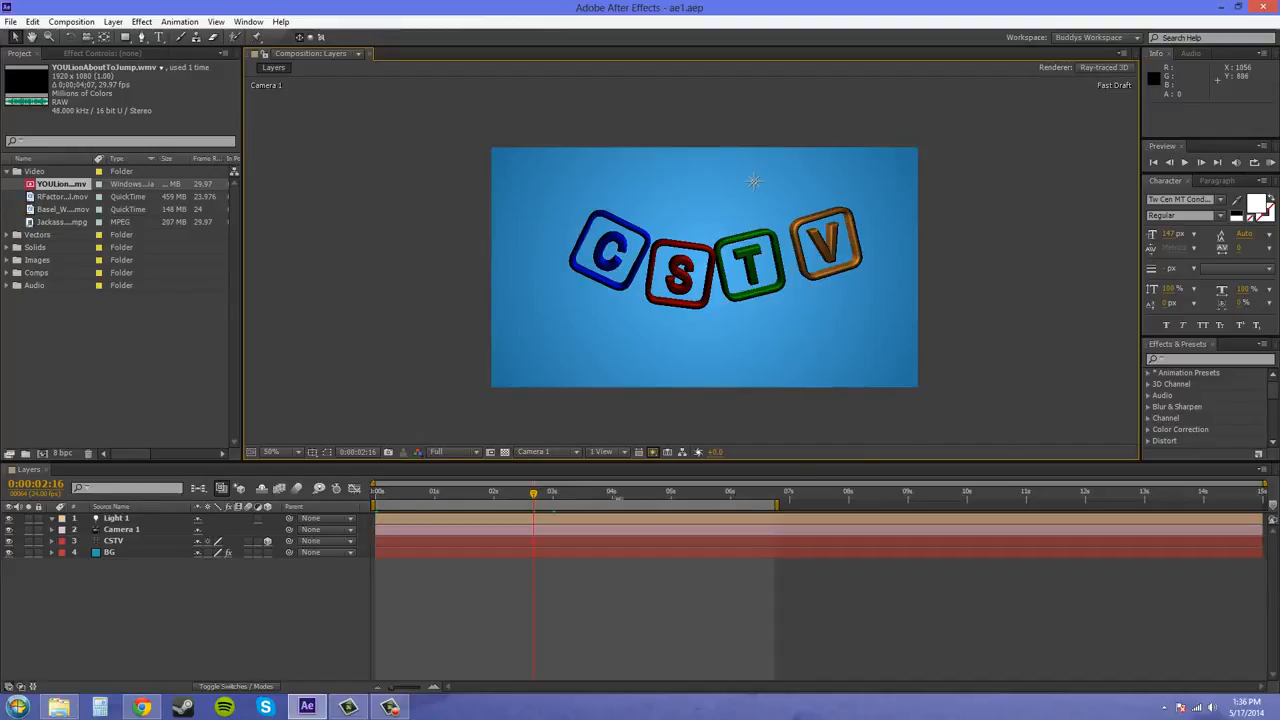
{"action": "mouse_move", "coordinate": [537, 493]}
{"action": "left_mouse_down"}
{"action": "mouse_move", "coordinate": [560, 495]}
{"action": "mouse_move", "coordinate": [432, 490]}
{"action": "mouse_move", "coordinate": [675, 491]}
{"action": "mouse_move", "coordinate": [410, 468]}
{"action": "mouse_move", "coordinate": [540, 490]}
{"action": "left_mouse_up"}
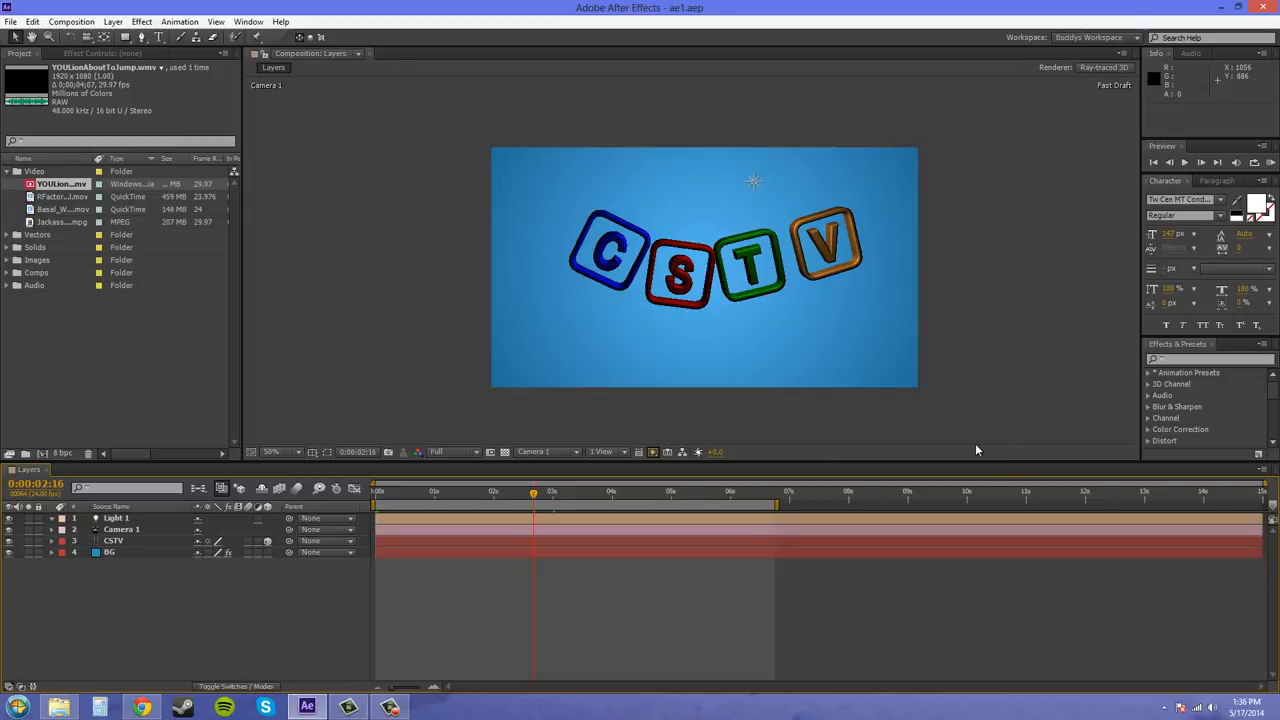
Switch the composition's fast preview mode to Wireframe and scrub the current time to 0:00:02:19.
{"action": "left_click", "coordinate": [651, 453]}
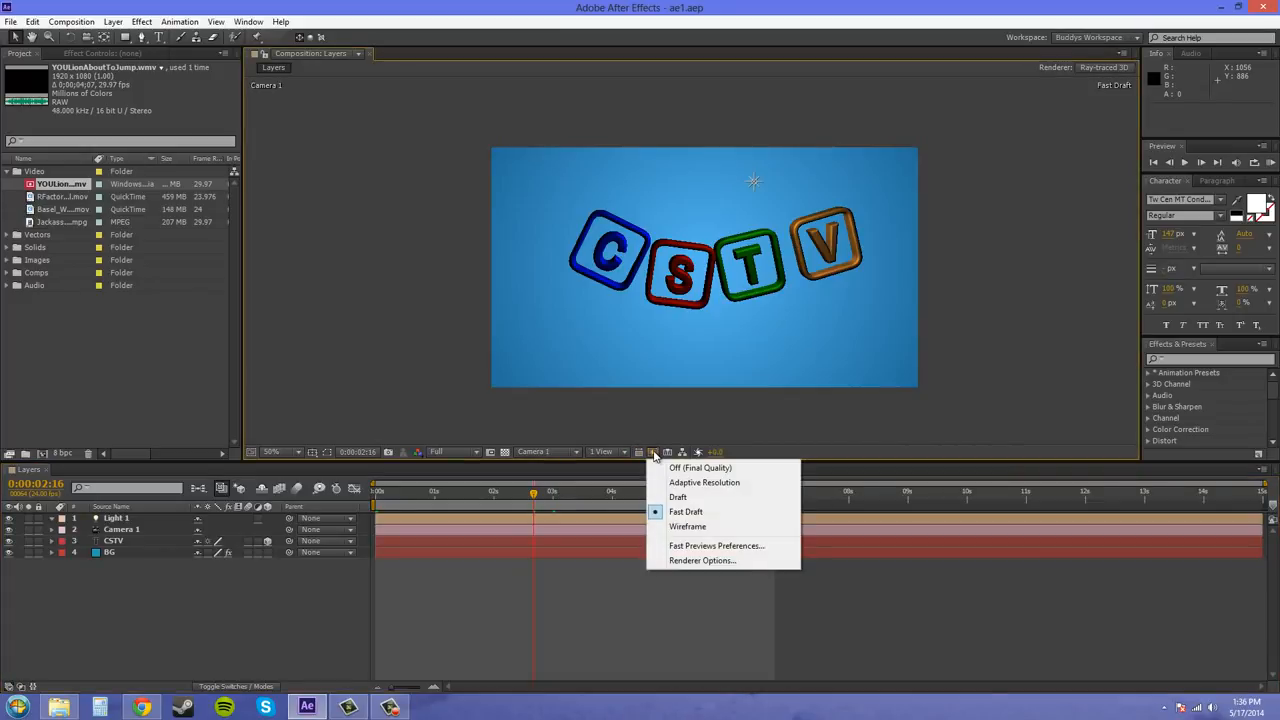
{"action": "left_click", "coordinate": [687, 526]}
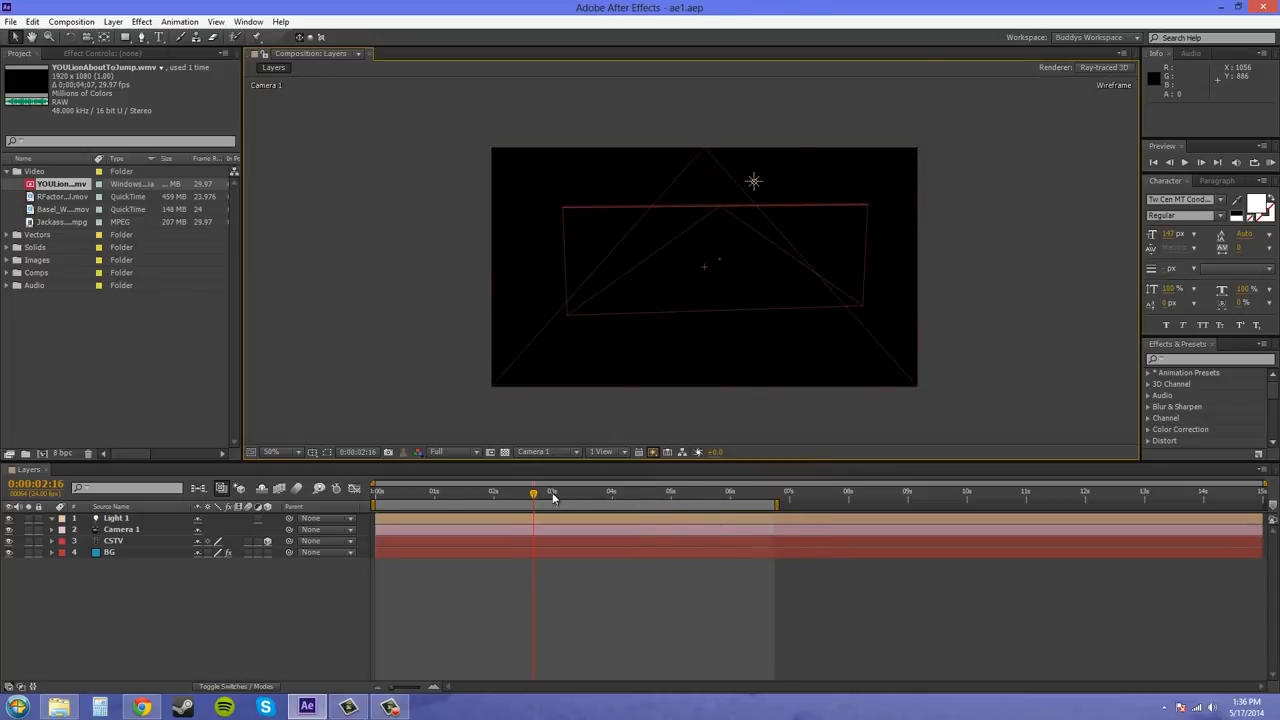
{"action": "mouse_move", "coordinate": [534, 491]}
{"action": "left_mouse_down"}
{"action": "mouse_move", "coordinate": [378, 486]}
{"action": "mouse_move", "coordinate": [718, 498]}
{"action": "mouse_move", "coordinate": [385, 500]}
{"action": "mouse_move", "coordinate": [575, 511]}
{"action": "mouse_move", "coordinate": [530, 490]}
{"action": "left_mouse_up"}
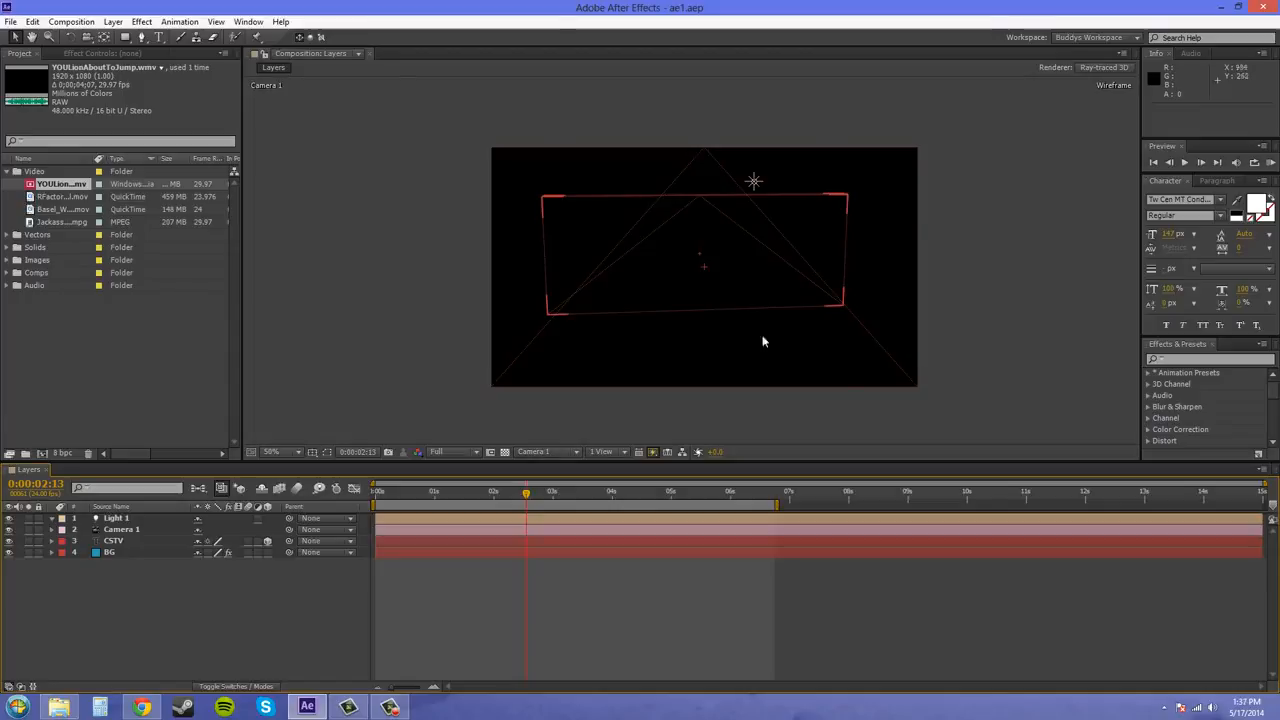
{"action": "left_click", "coordinate": [640, 336]}
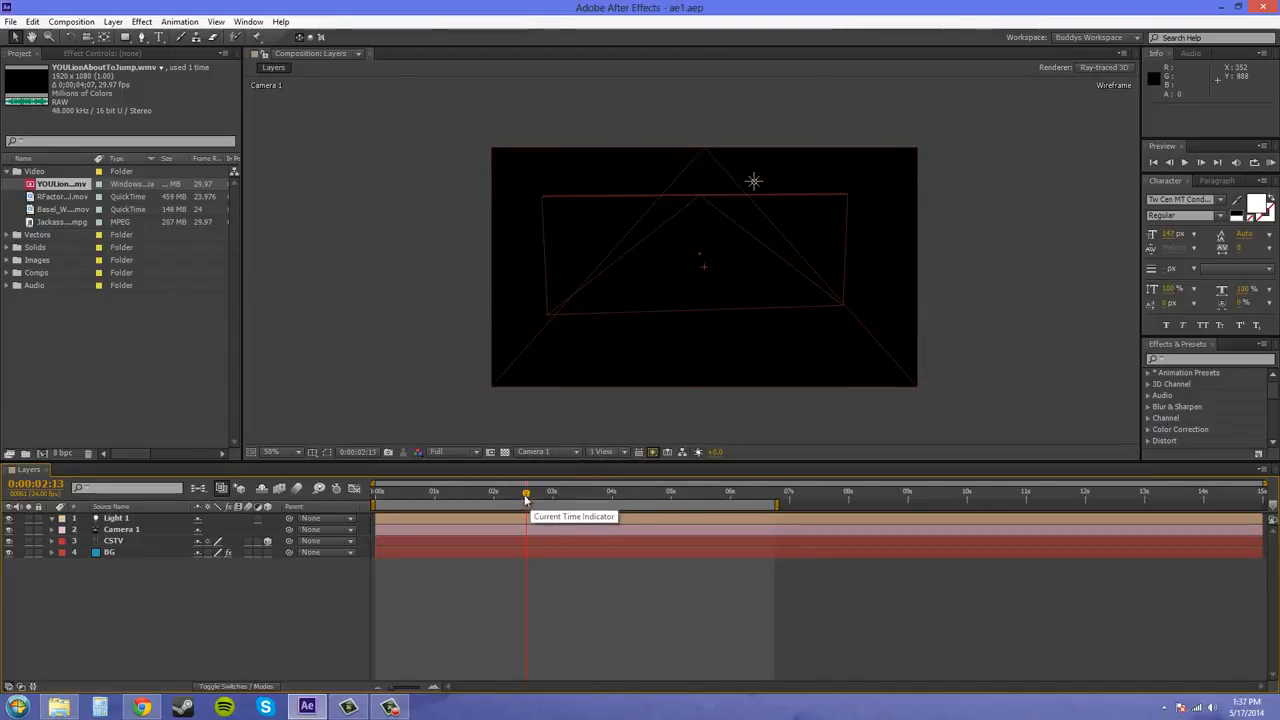
{"action": "mouse_move", "coordinate": [526, 492]}
{"action": "left_mouse_down"}
{"action": "mouse_move", "coordinate": [678, 500]}
{"action": "mouse_move", "coordinate": [529, 495]}
{"action": "left_mouse_up"}
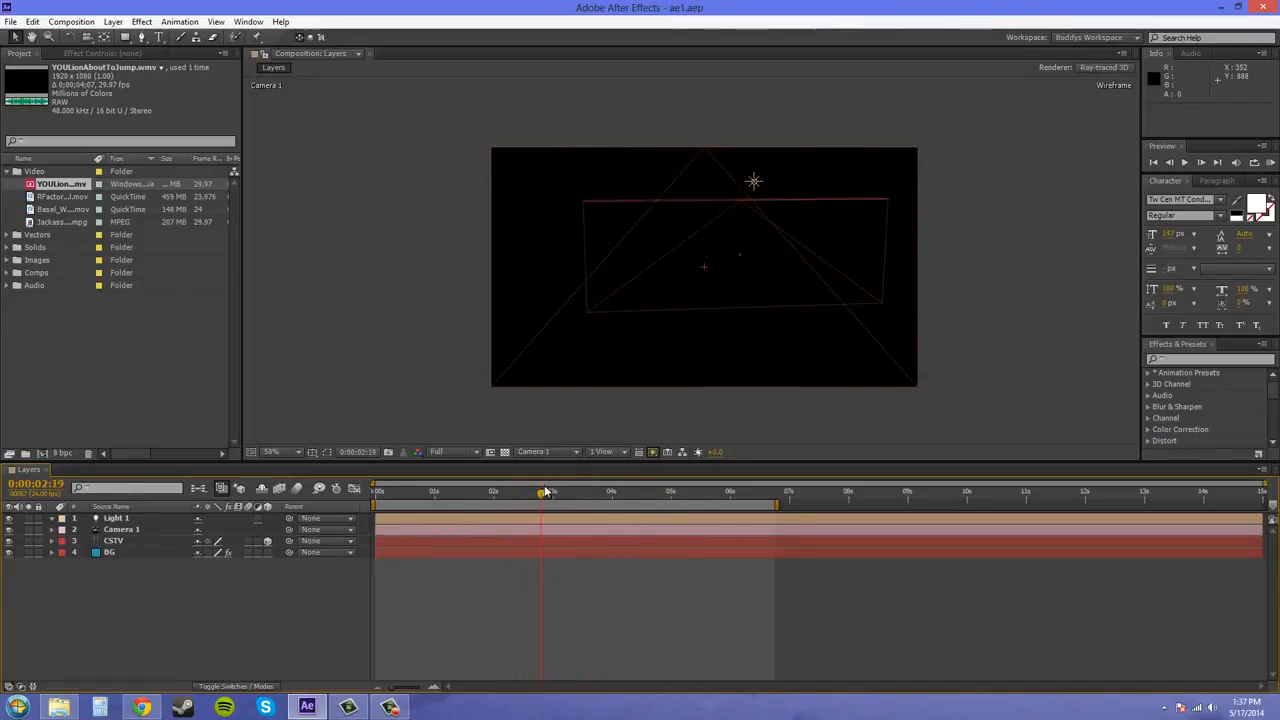
Switch fast previews to Draft and magnify the composition view to 100% around the CSTV letters.
{"action": "left_click", "coordinate": [652, 452]}
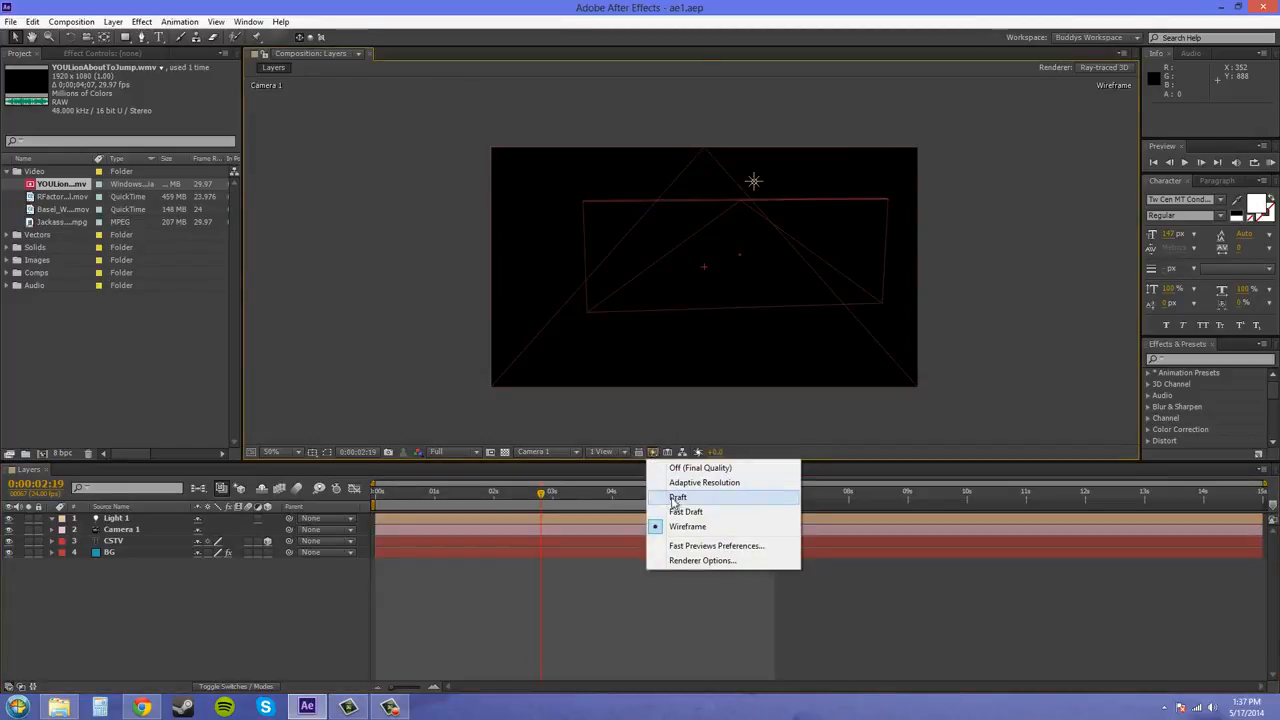
{"action": "left_click", "coordinate": [676, 497]}
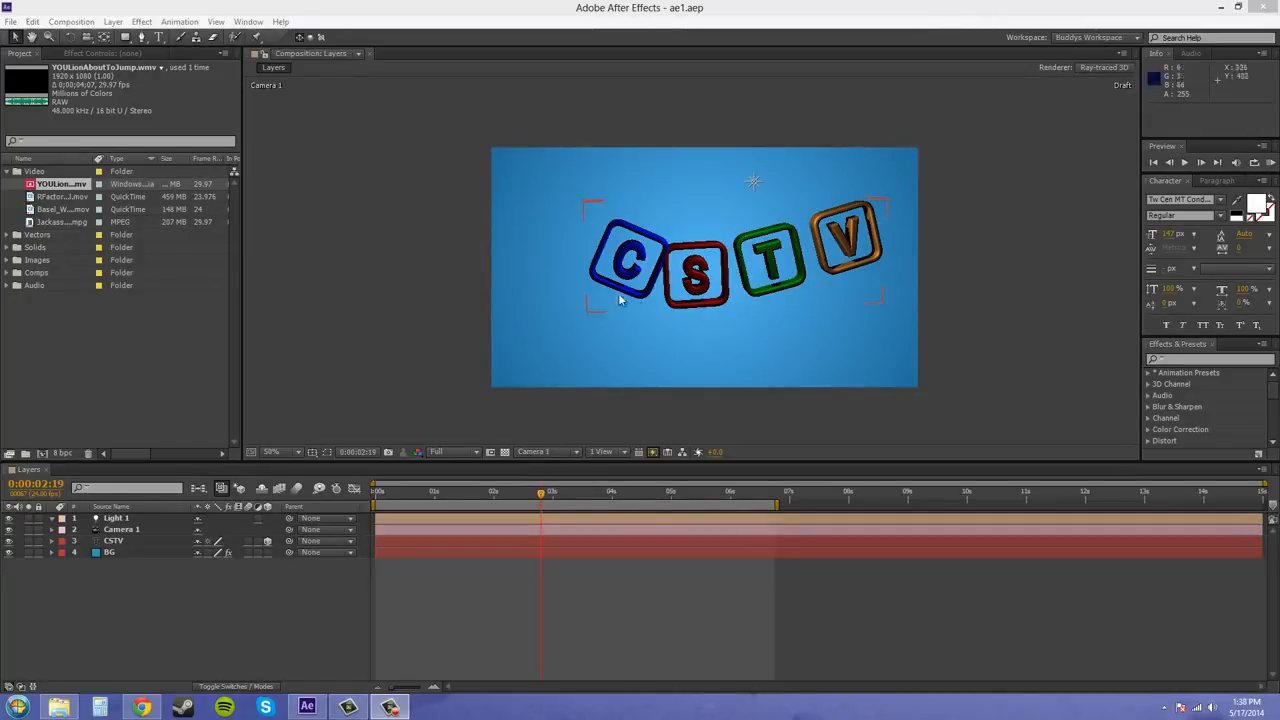
{"action": "left_click", "coordinate": [686, 316]}
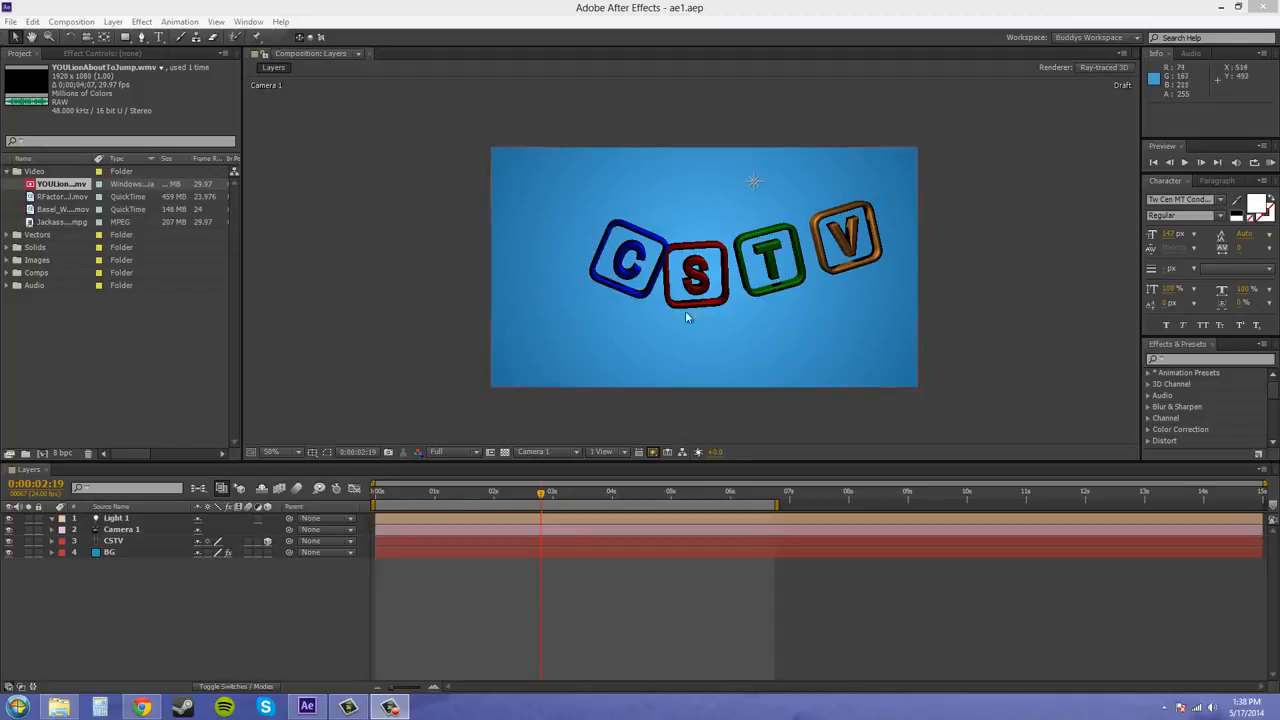
{"action": "left_click", "coordinate": [885, 254]}
{"action": "left_click", "coordinate": [690, 312]}
{"action": "left_click", "coordinate": [525, 342]}
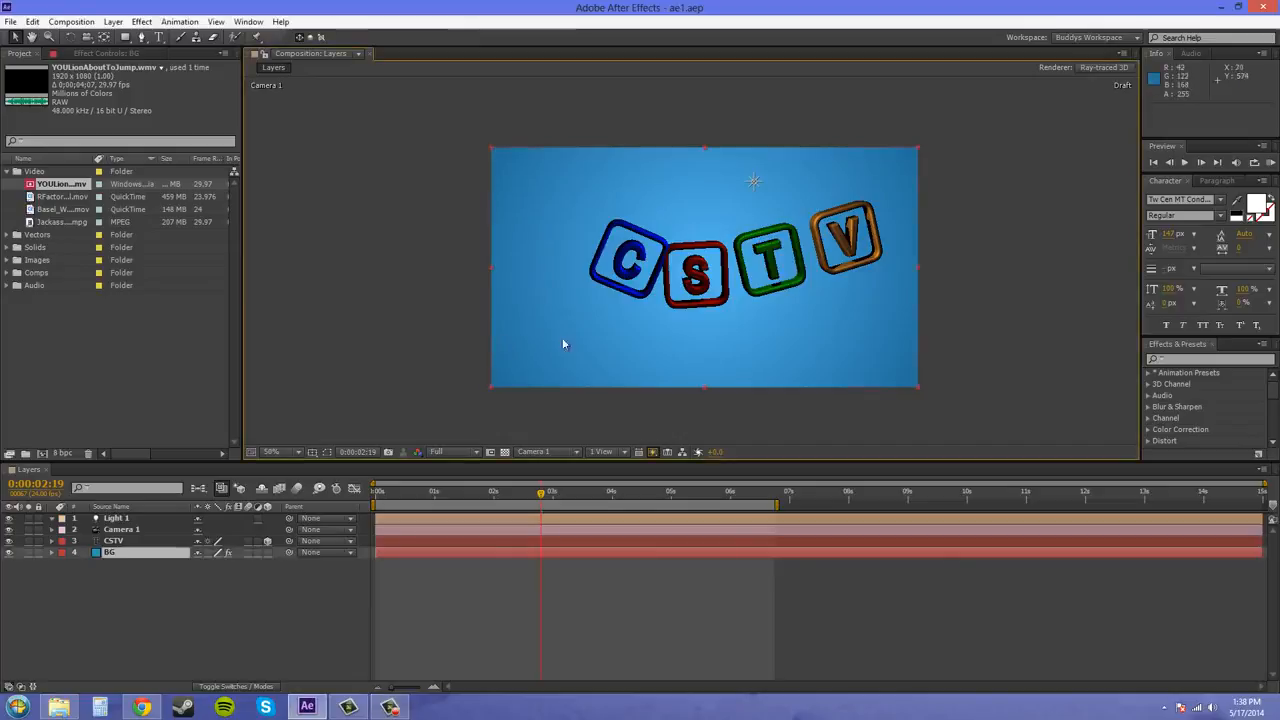
{"action": "key", "text": "period"}
{"action": "left_click_drag", "start_coordinate": [895, 367], "coordinate": [837, 324]}
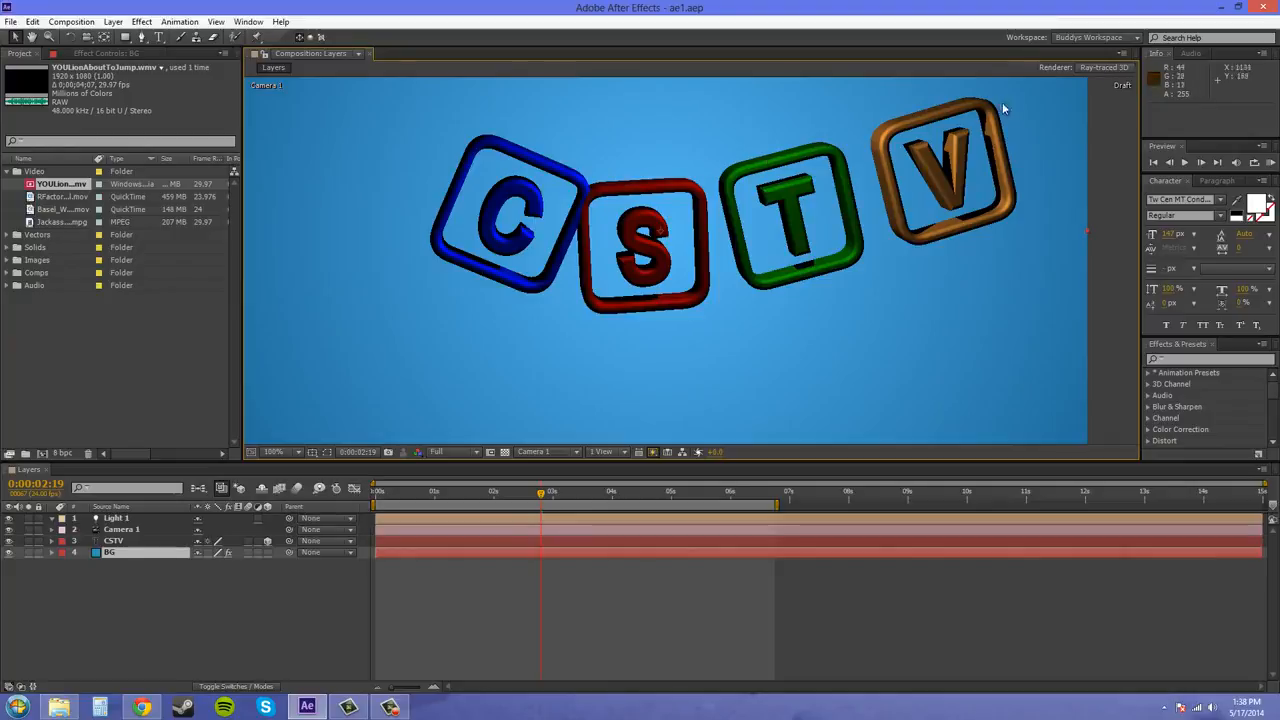
Change the fast preview mode to Fast Draft and scrub the current time back to 0:00:02:17.
{"action": "left_click", "coordinate": [652, 451]}
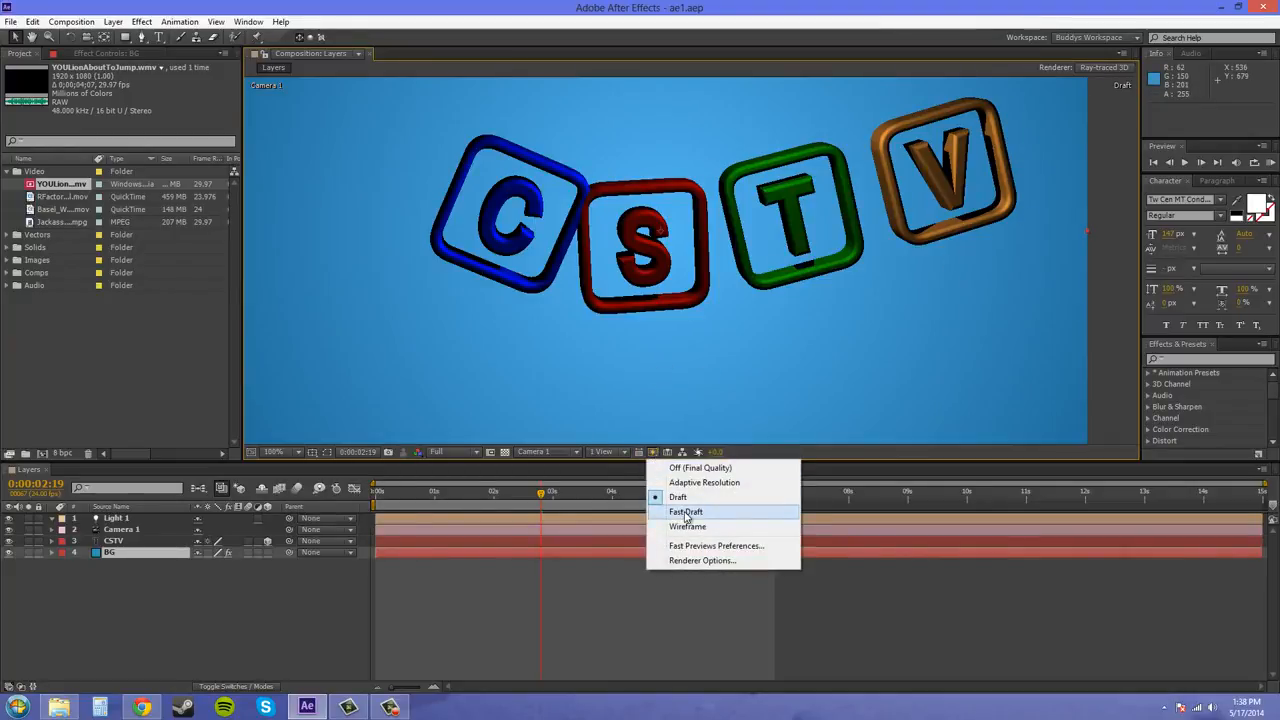
{"action": "left_click", "coordinate": [686, 512]}
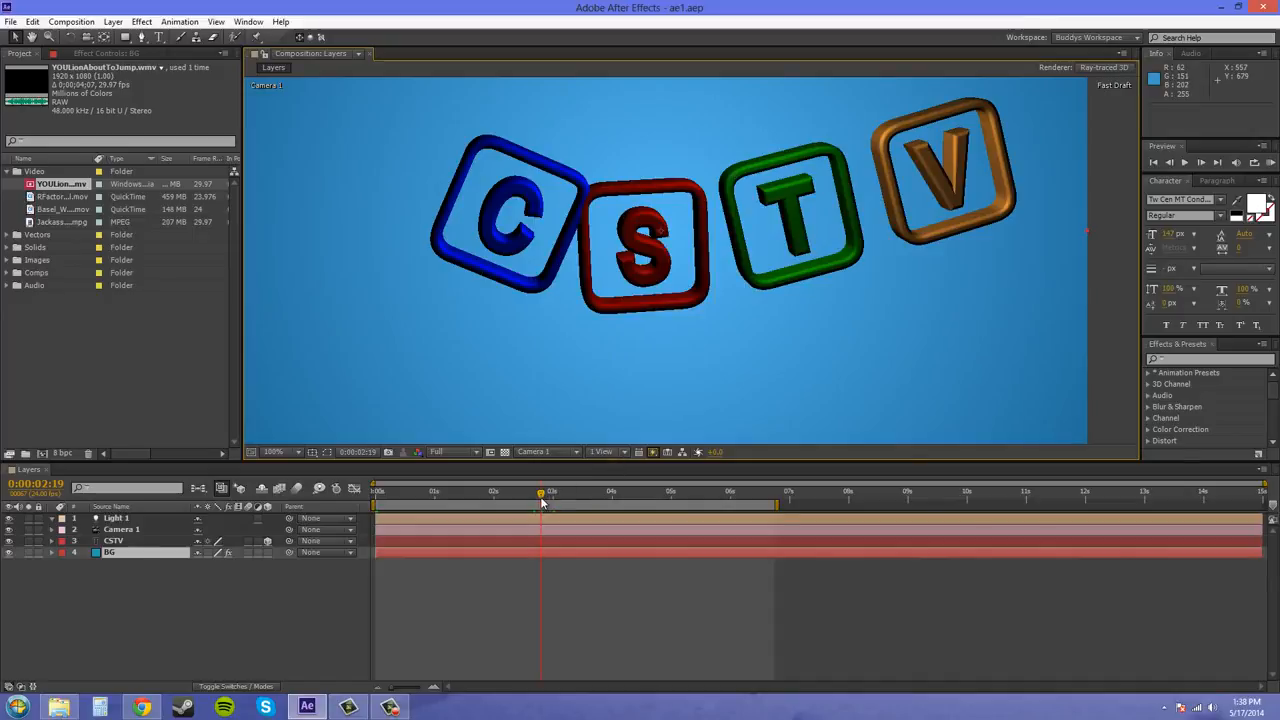
{"action": "left_click_drag", "start_coordinate": [539, 495], "coordinate": [535, 493]}
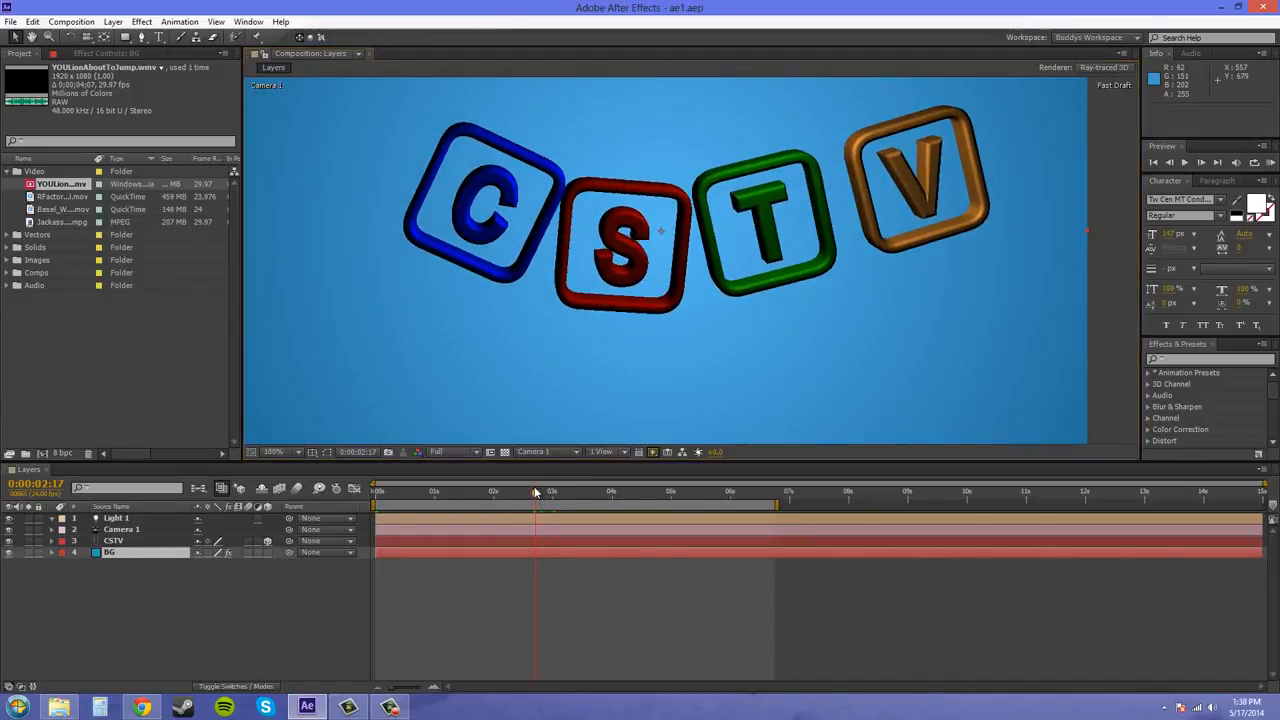
Set fast previews back to Draft and scrub the animation to 0:00:03:07 and back to 0:00:02:18.
{"action": "left_click", "coordinate": [621, 453]}
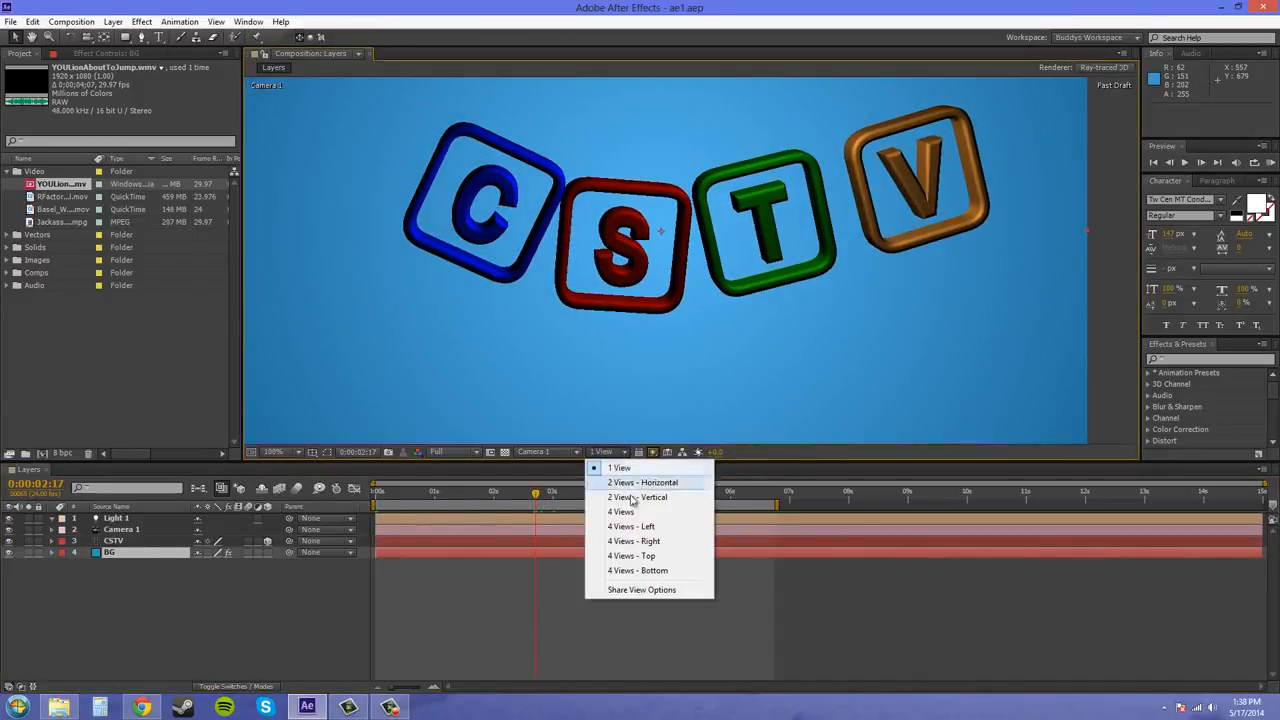
{"action": "left_click", "coordinate": [652, 452]}
{"action": "left_click", "coordinate": [679, 498]}
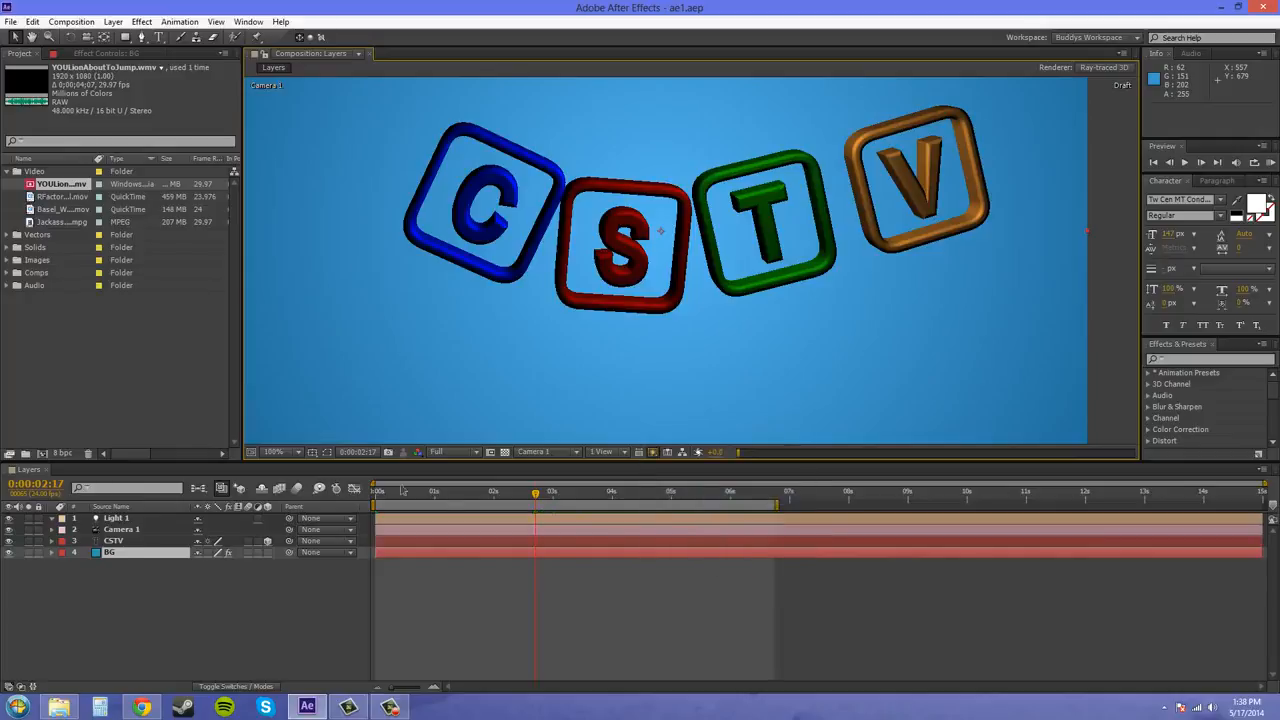
{"action": "left_click_drag", "start_coordinate": [537, 492], "coordinate": [571, 497]}
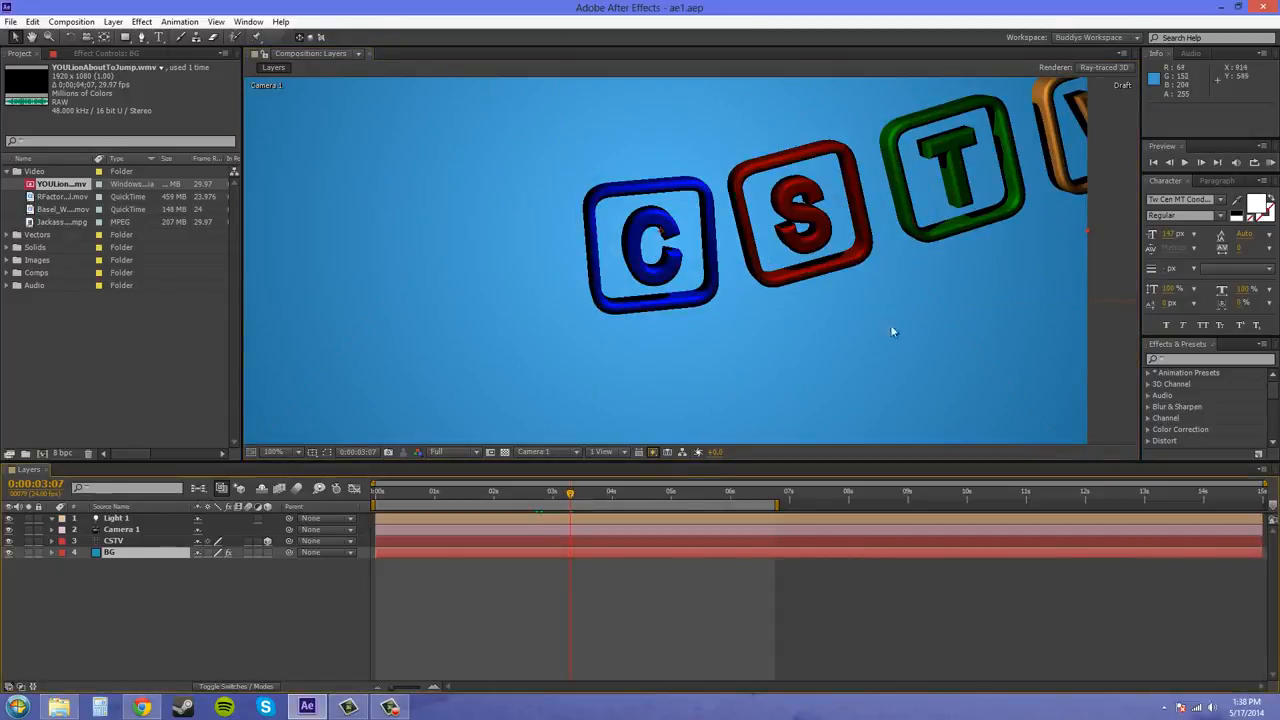
{"action": "left_click_drag", "start_coordinate": [909, 310], "coordinate": [850, 320]}
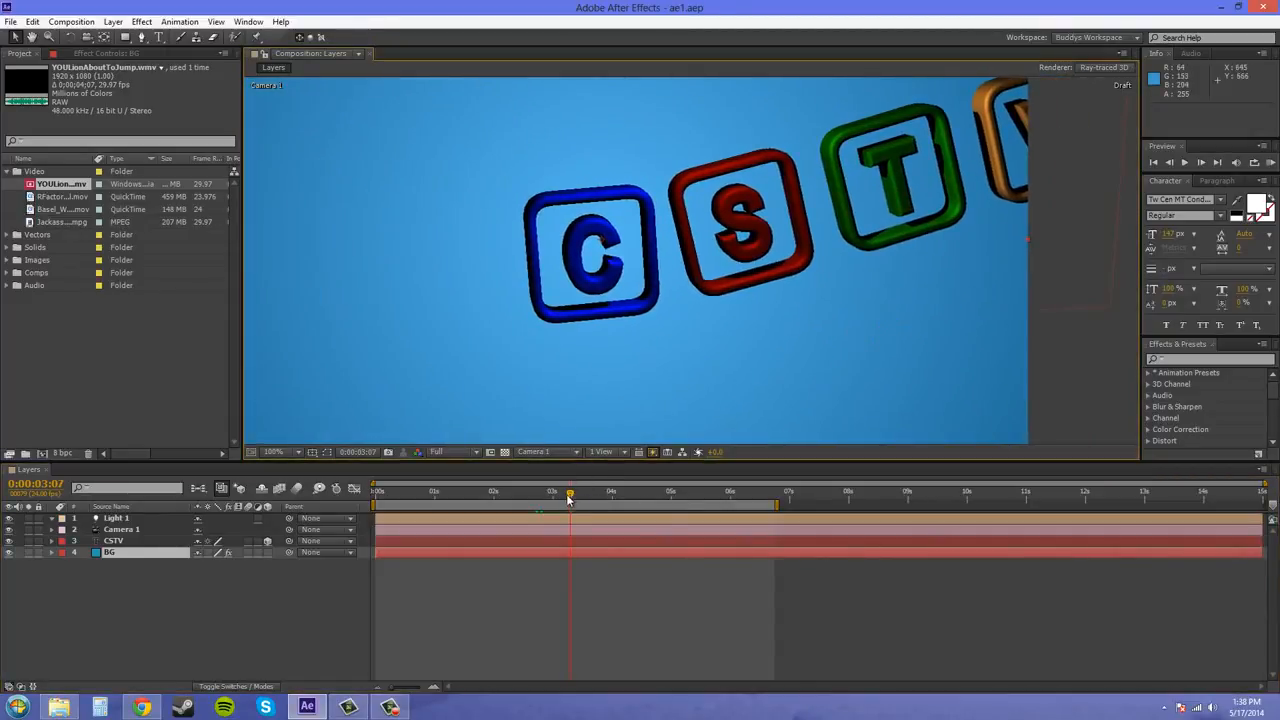
{"action": "left_click_drag", "start_coordinate": [568, 497], "coordinate": [538, 494]}
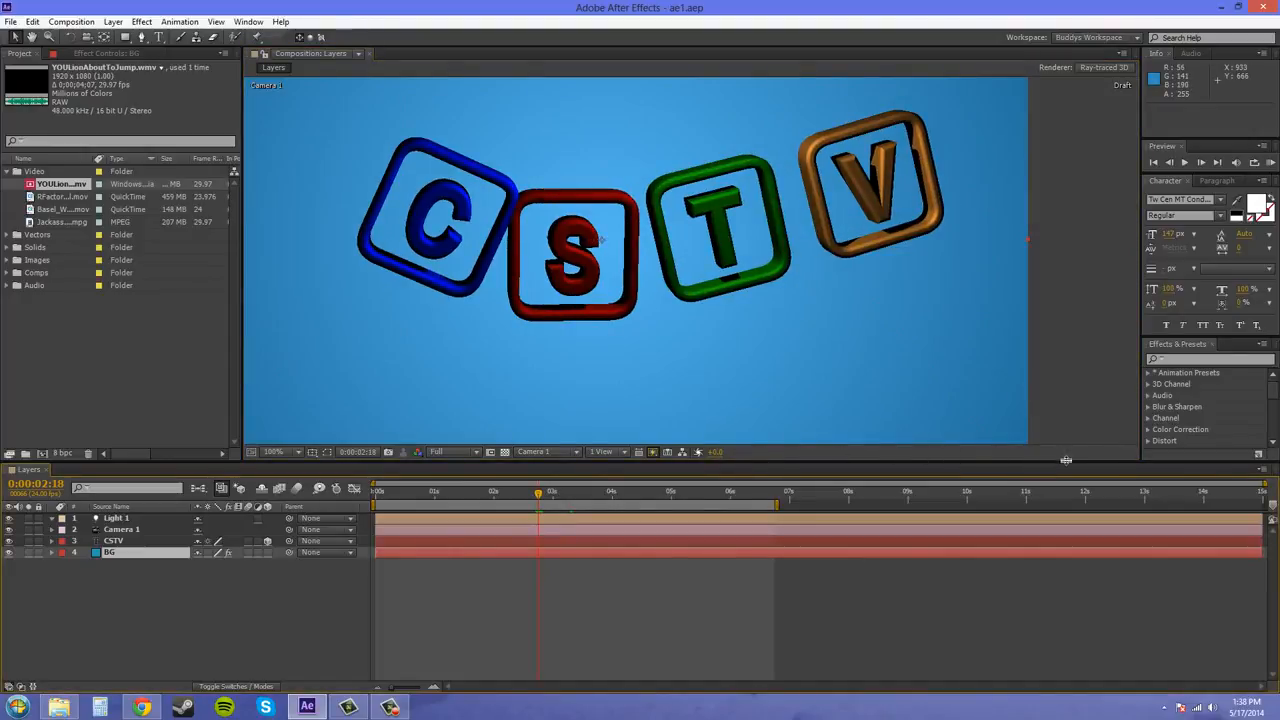
Set fast previews to Adaptive Resolution and scrub the current time to 0:00:02:13.
{"action": "left_click", "coordinate": [652, 451]}
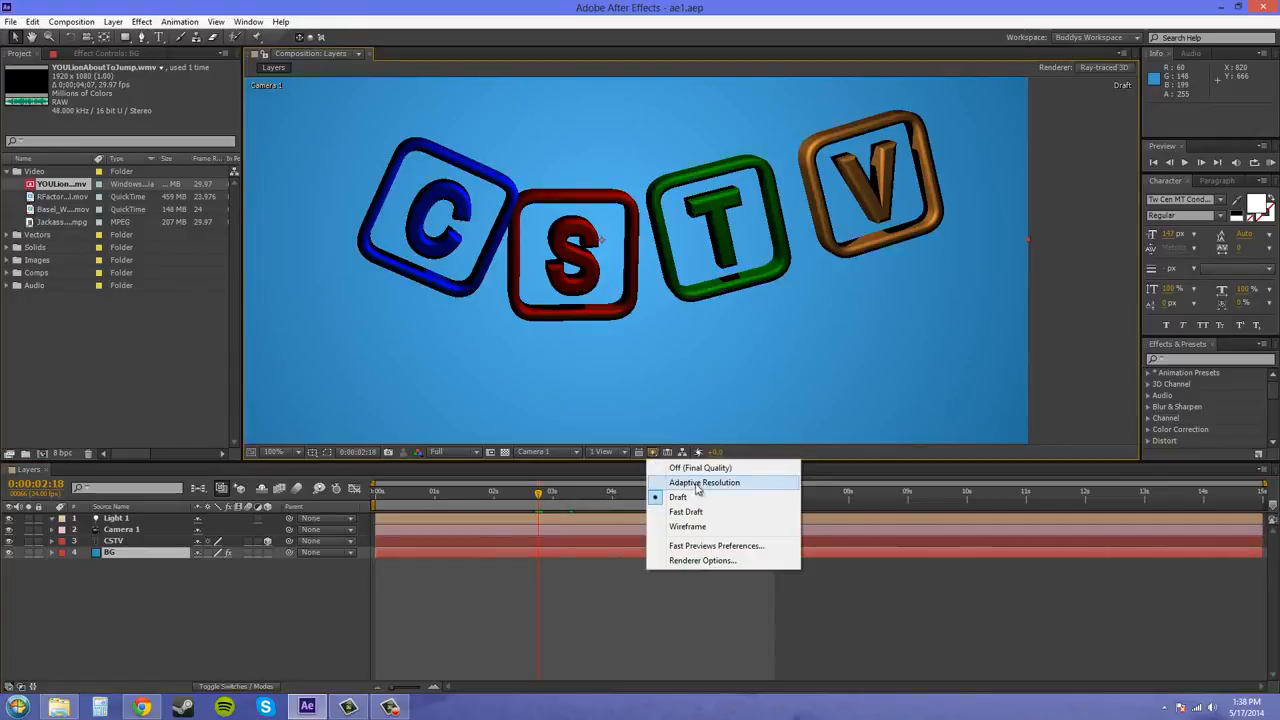
{"action": "left_click", "coordinate": [722, 483]}
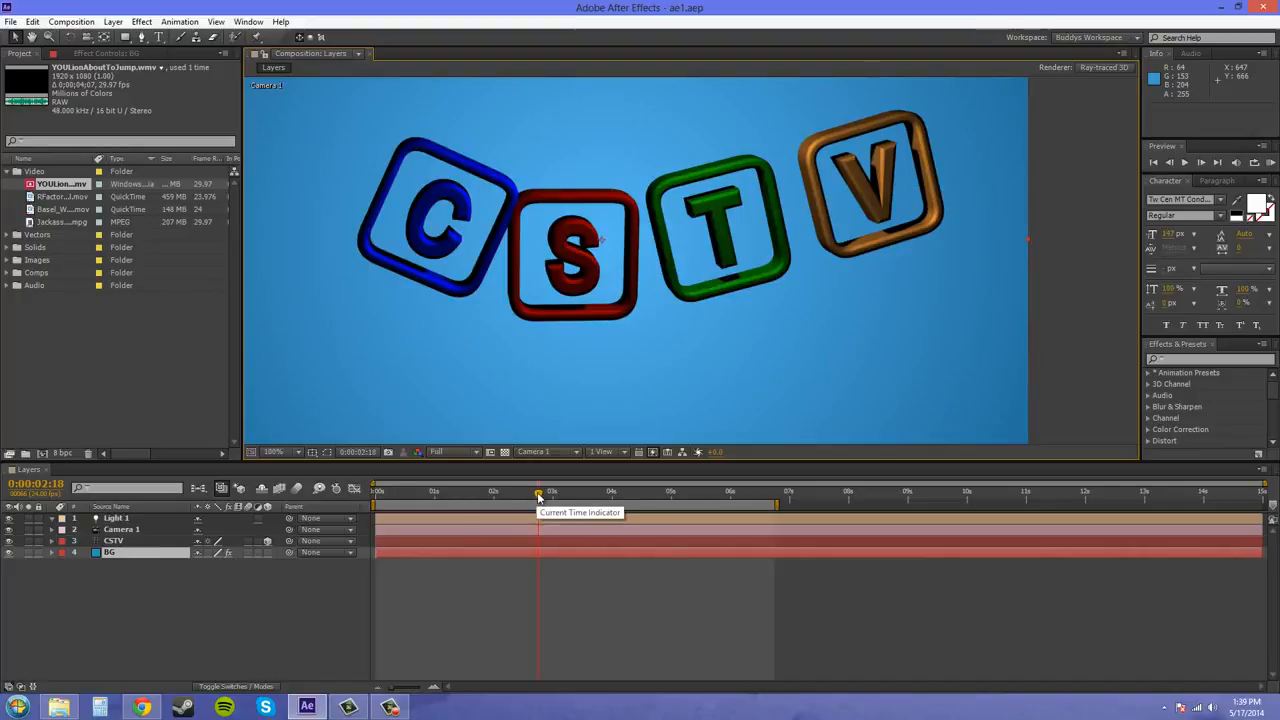
{"action": "mouse_move", "coordinate": [538, 496]}
{"action": "left_mouse_down"}
{"action": "mouse_move", "coordinate": [611, 497]}
{"action": "mouse_move", "coordinate": [482, 493]}
{"action": "mouse_move", "coordinate": [527, 494]}
{"action": "left_mouse_up"}
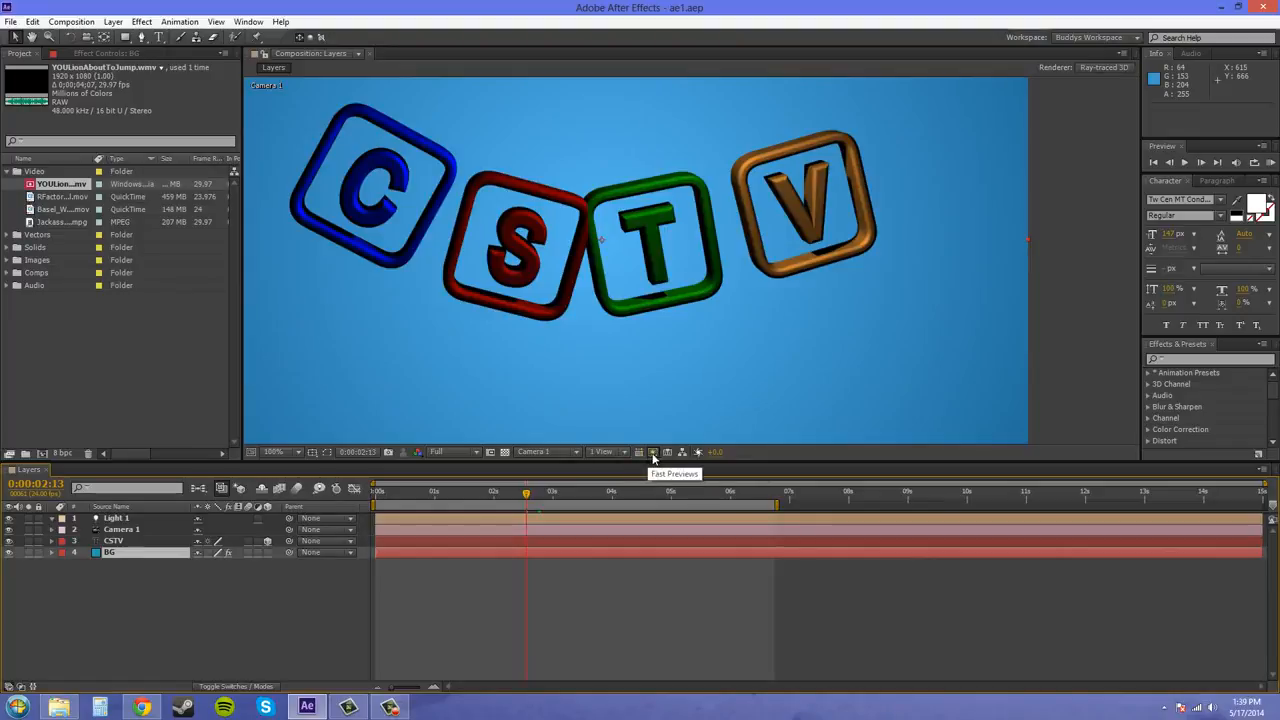
Turn fast previews Off (Final Quality), scrub to 0:00:03:20 and move the current time to 0:00:03:01.
{"action": "left_click", "coordinate": [653, 453]}
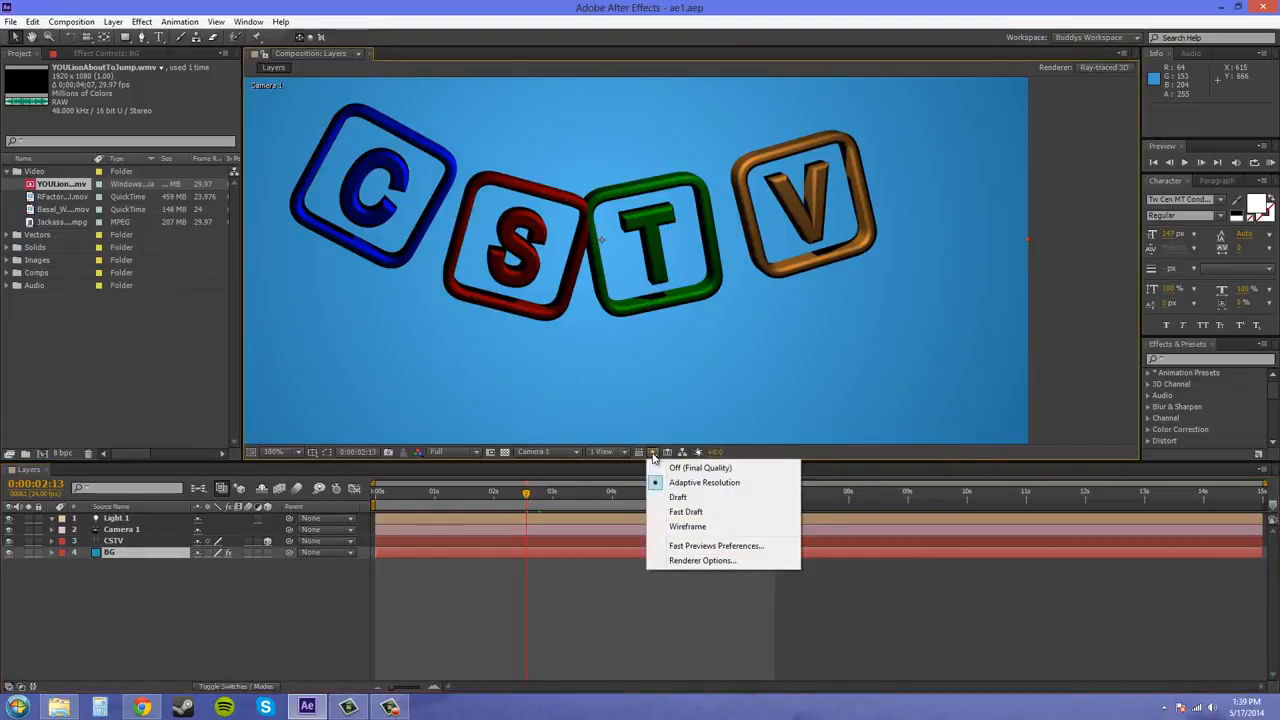
{"action": "left_click", "coordinate": [712, 469]}
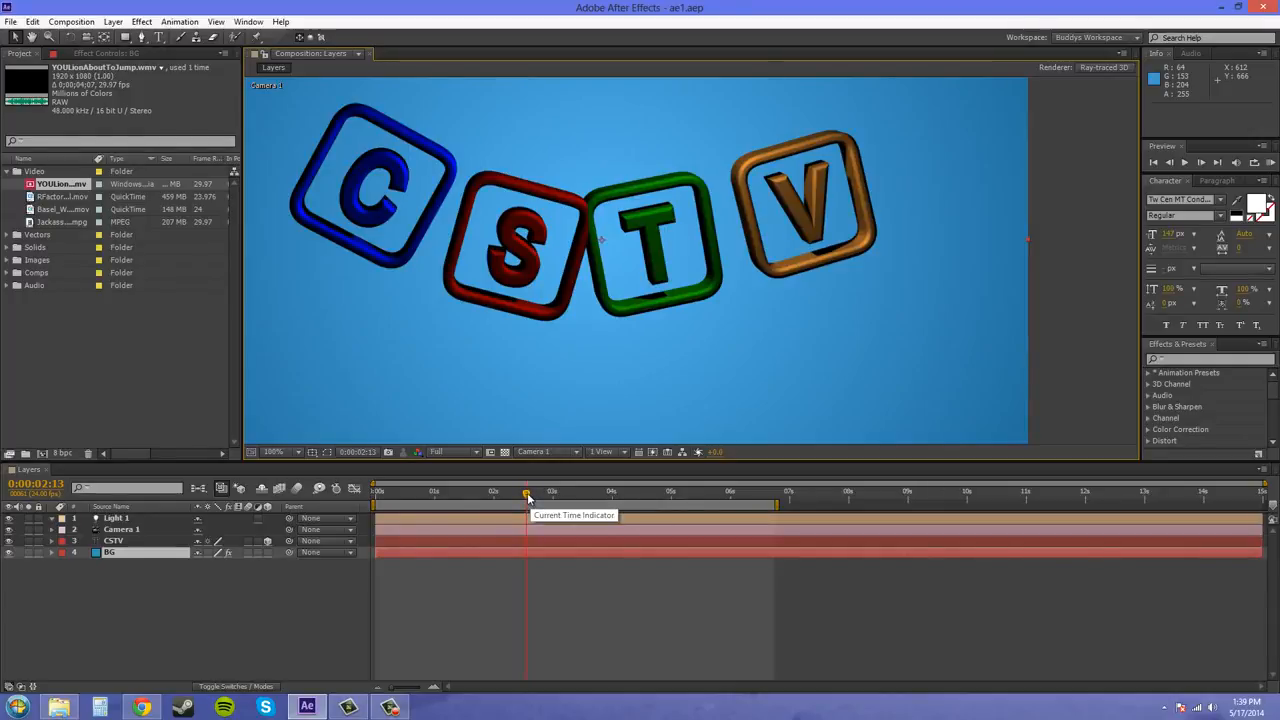
{"action": "left_click_drag", "start_coordinate": [530, 497], "coordinate": [603, 510]}
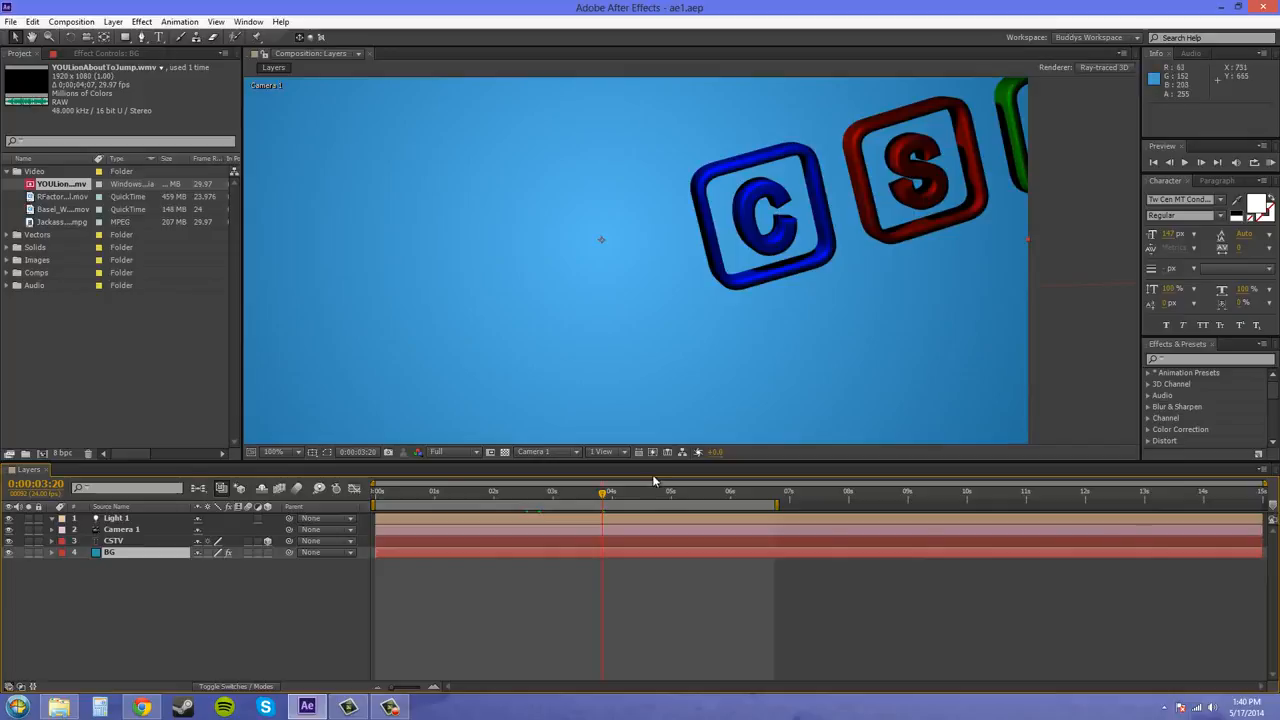
{"action": "left_click", "coordinate": [556, 493]}
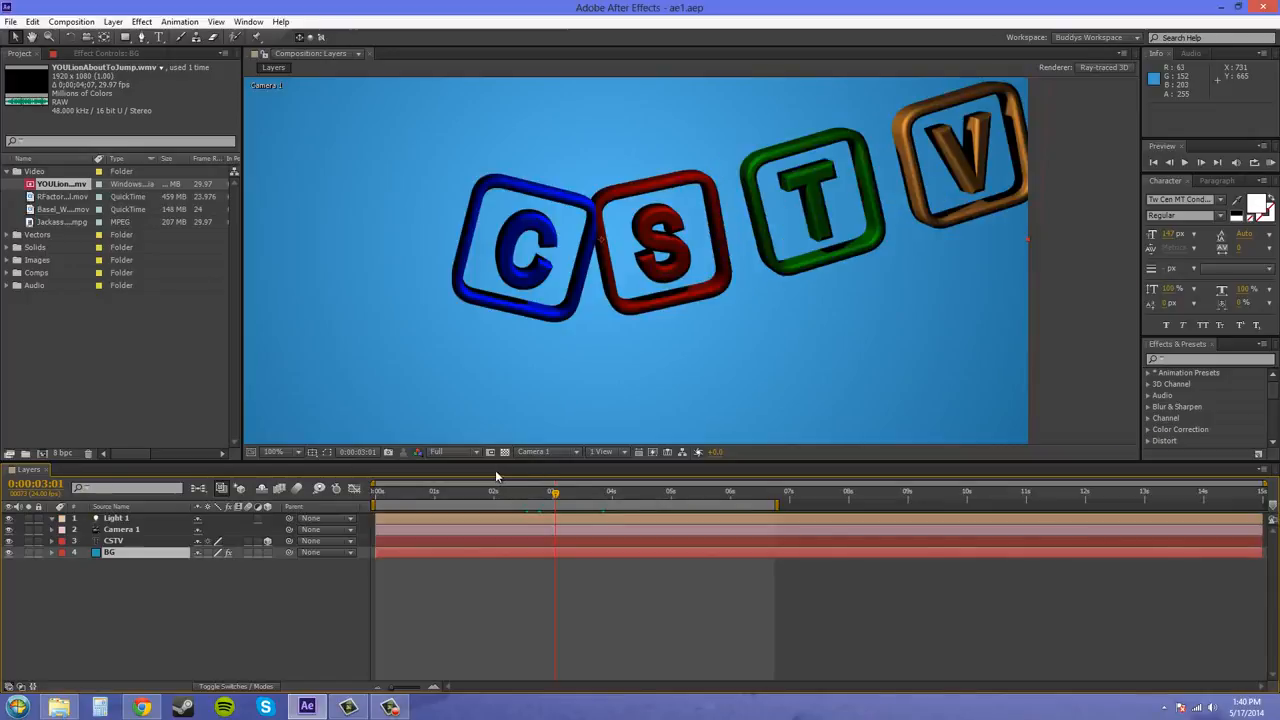
Return fast previews to Adaptive Resolution and scrub the current time to 0:00:02:17.
{"action": "left_click", "coordinate": [604, 452]}
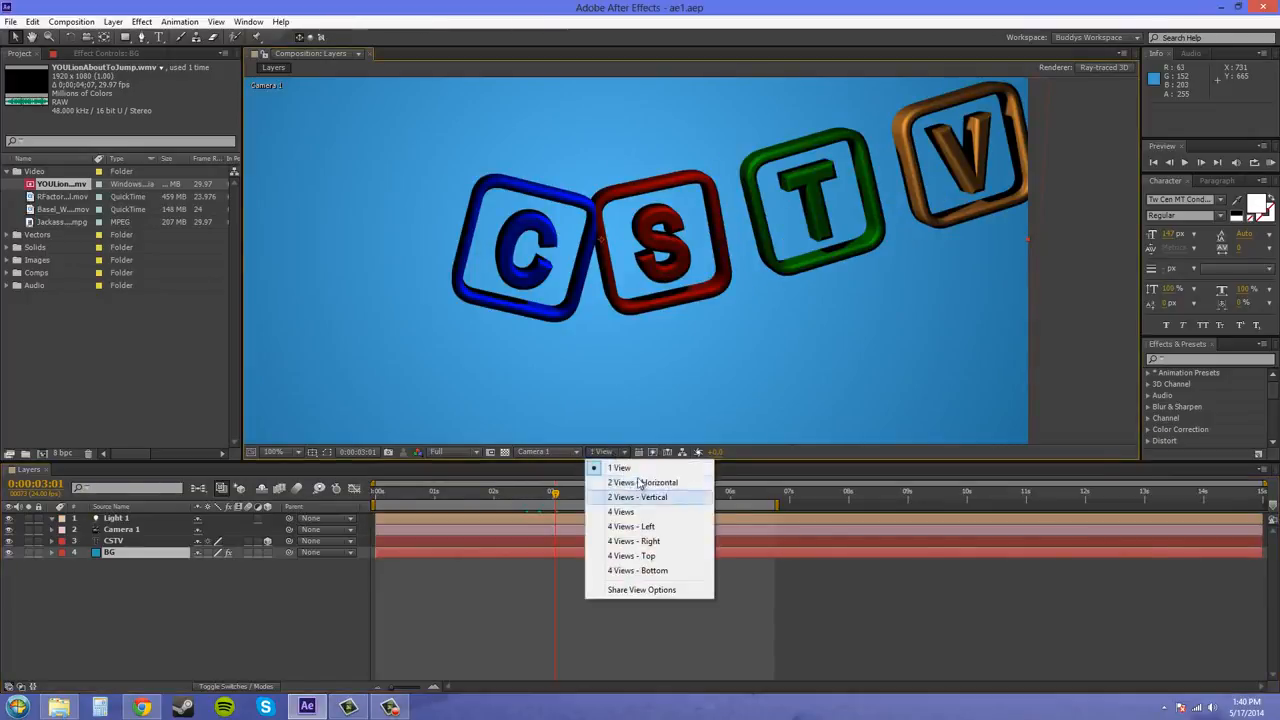
{"action": "left_click", "coordinate": [594, 468]}
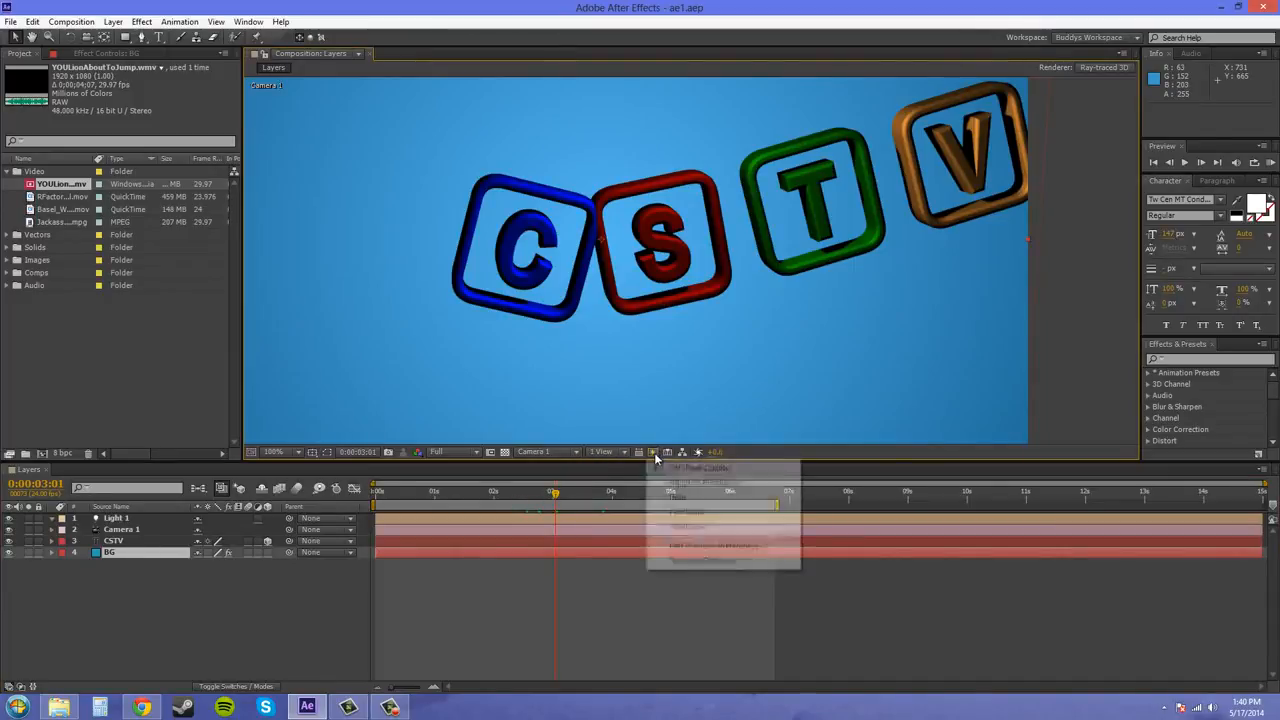
{"action": "left_click_drag", "start_coordinate": [558, 497], "coordinate": [535, 497]}
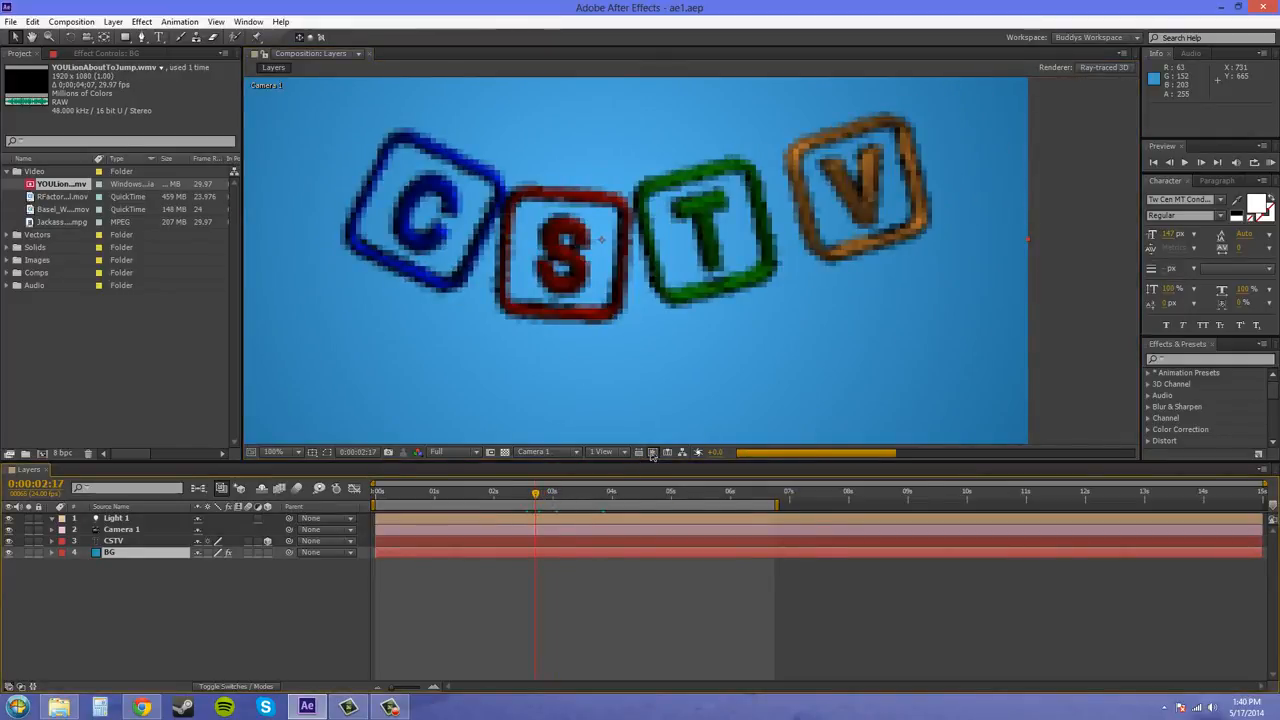
Open the Fast Previews preferences and show the available Adaptive Resolution Limit values.
{"action": "left_click", "coordinate": [652, 453]}
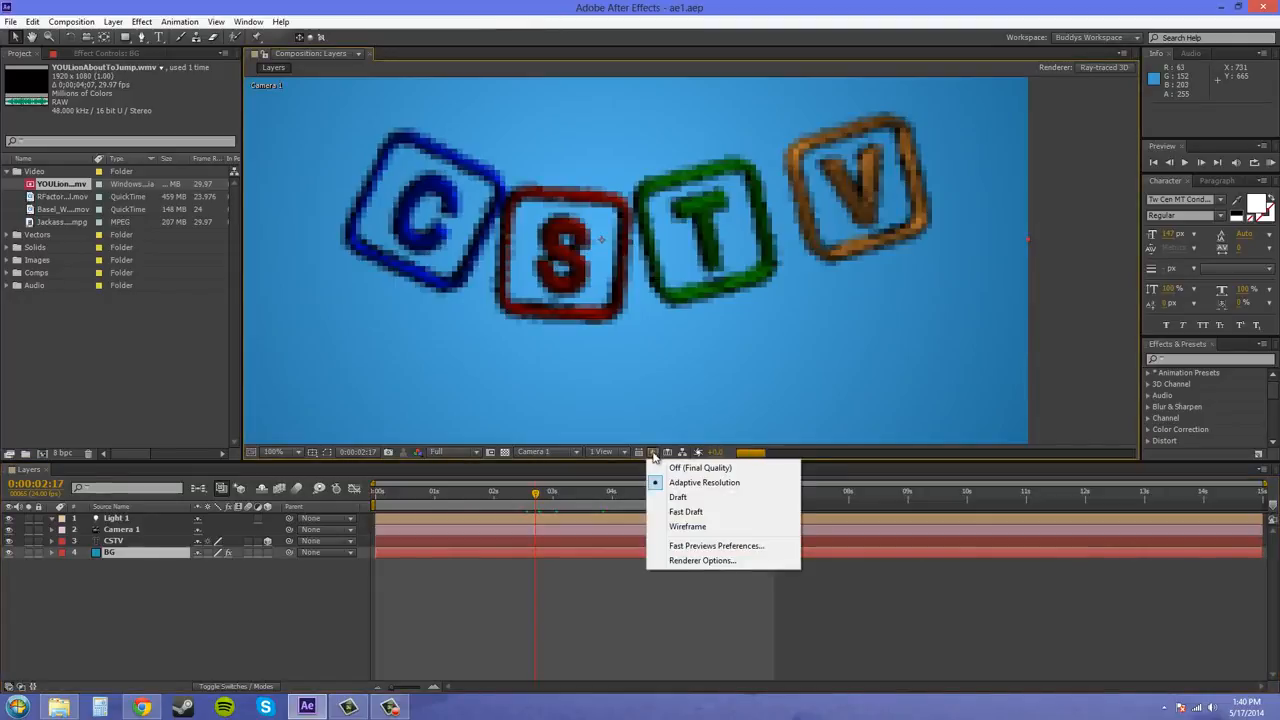
{"action": "left_click", "coordinate": [710, 545]}
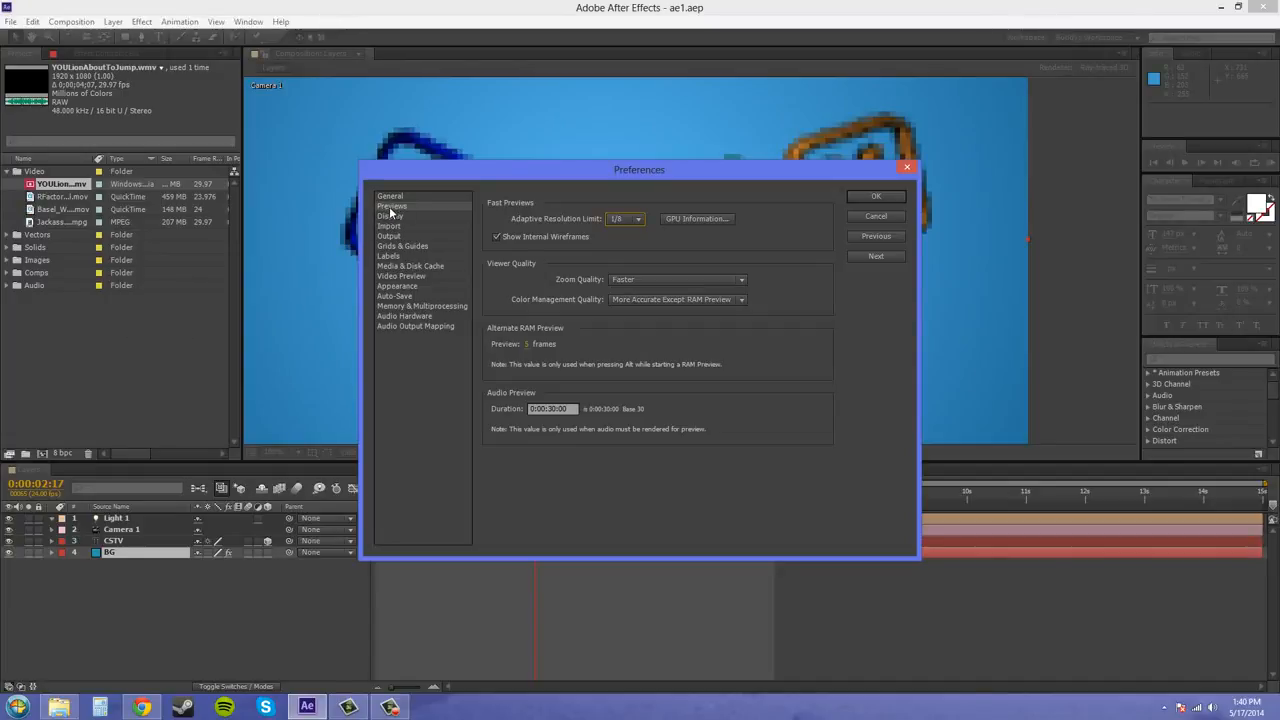
{"action": "left_click", "coordinate": [638, 220]}
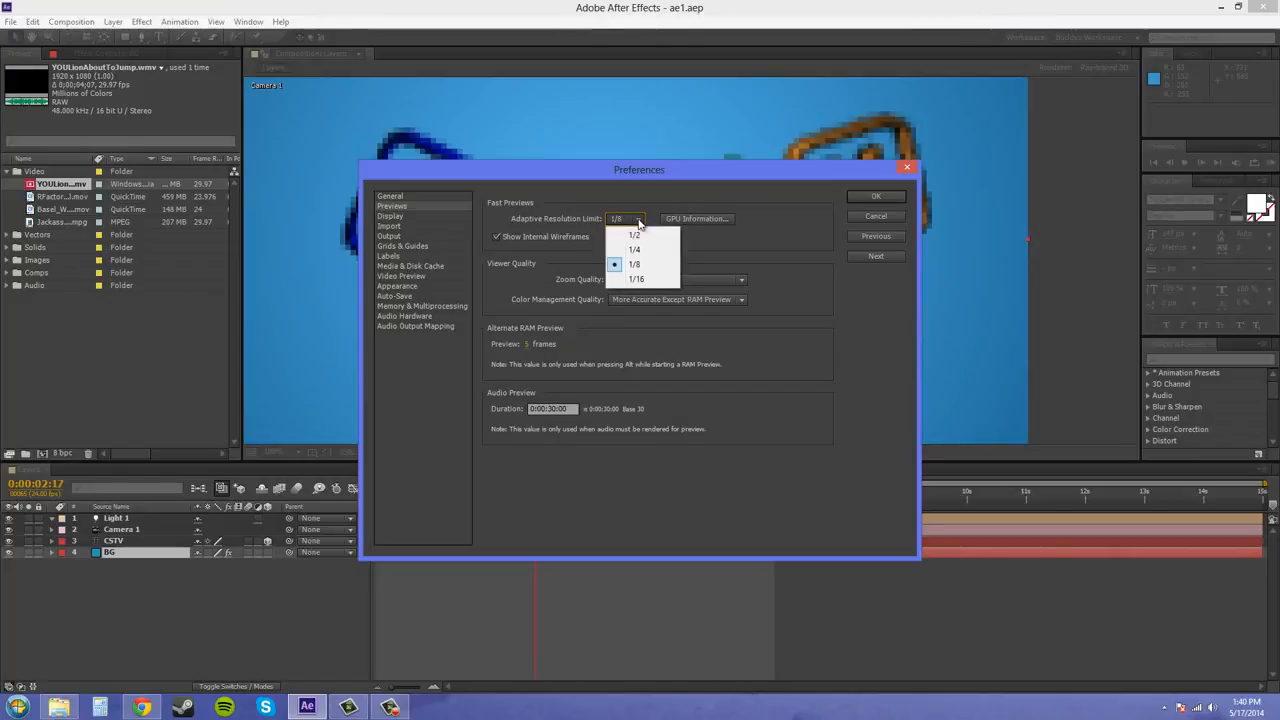